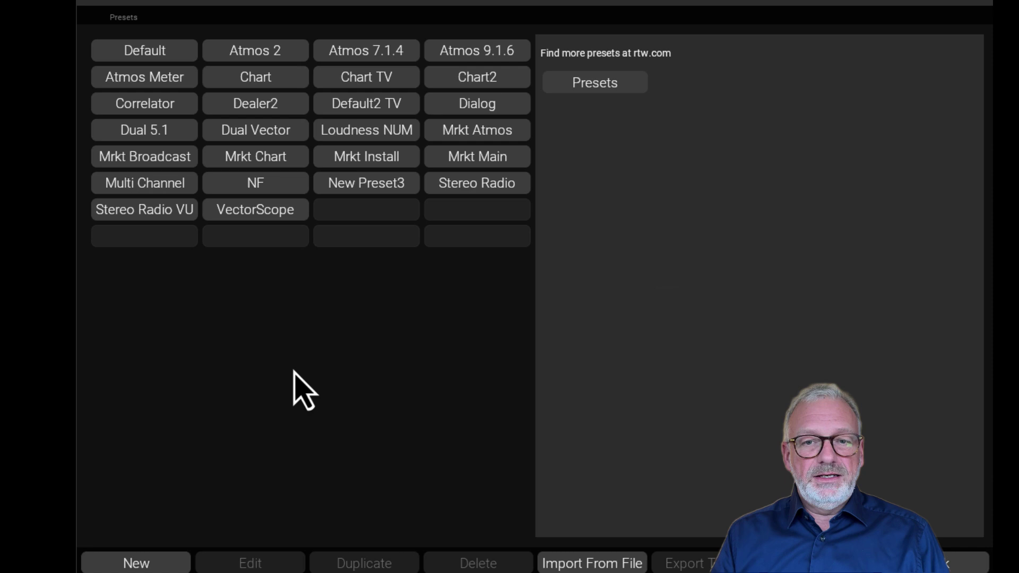
Create a new preset and name it '2 X VSC'.
left_click(168, 566)
left_click_drag(821, 54, 630, 53)
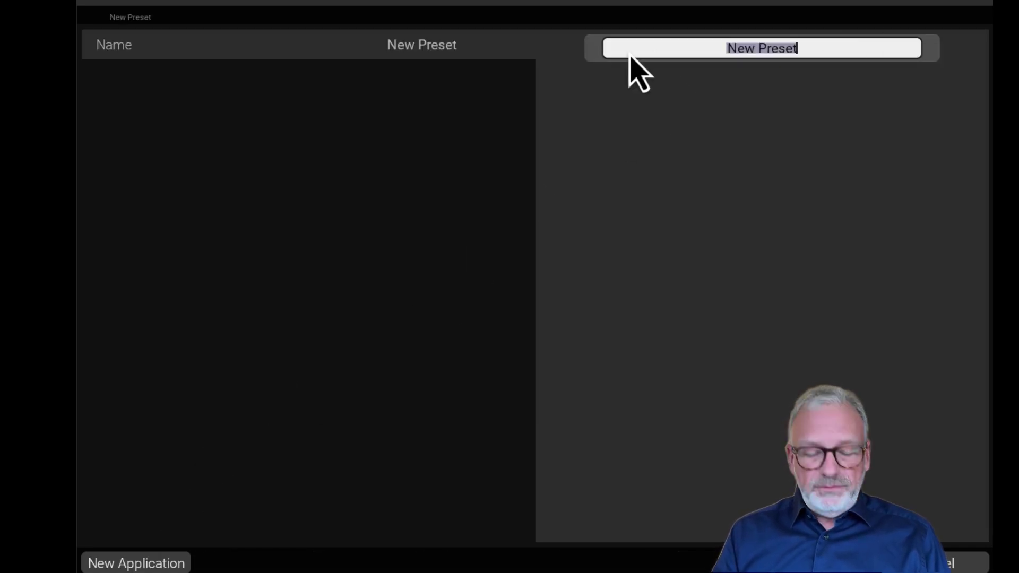
type("2 X")
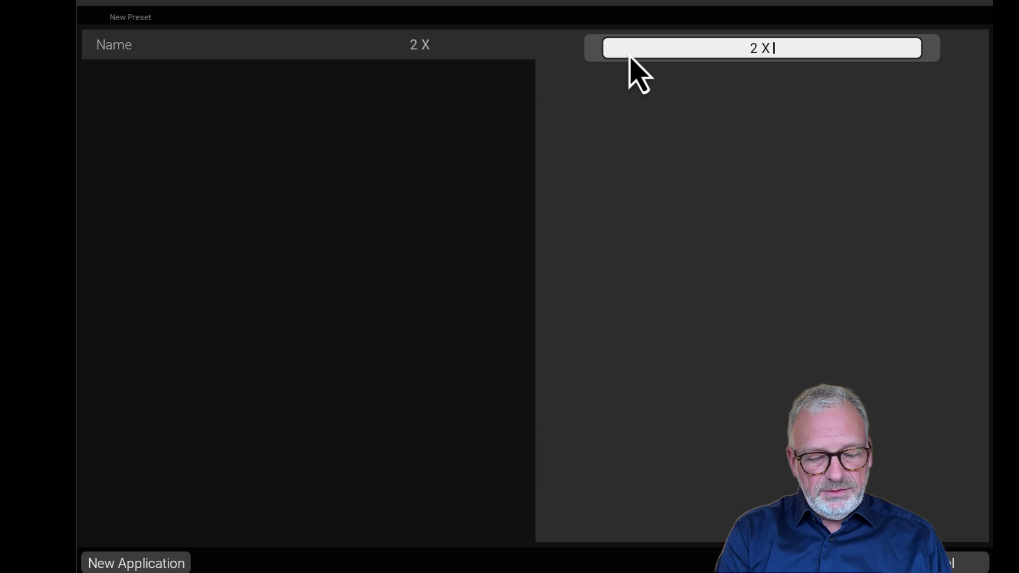
type(" VSC")
Add a Stereo PPM Metering application with TP60 scale and EBU R128 loudness.
left_click(136, 563)
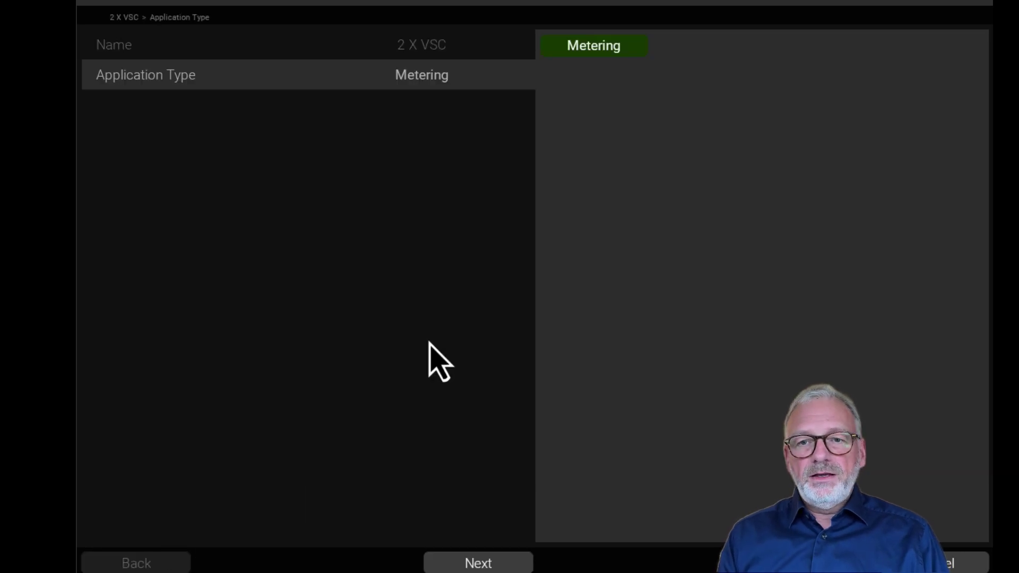
left_click(605, 45)
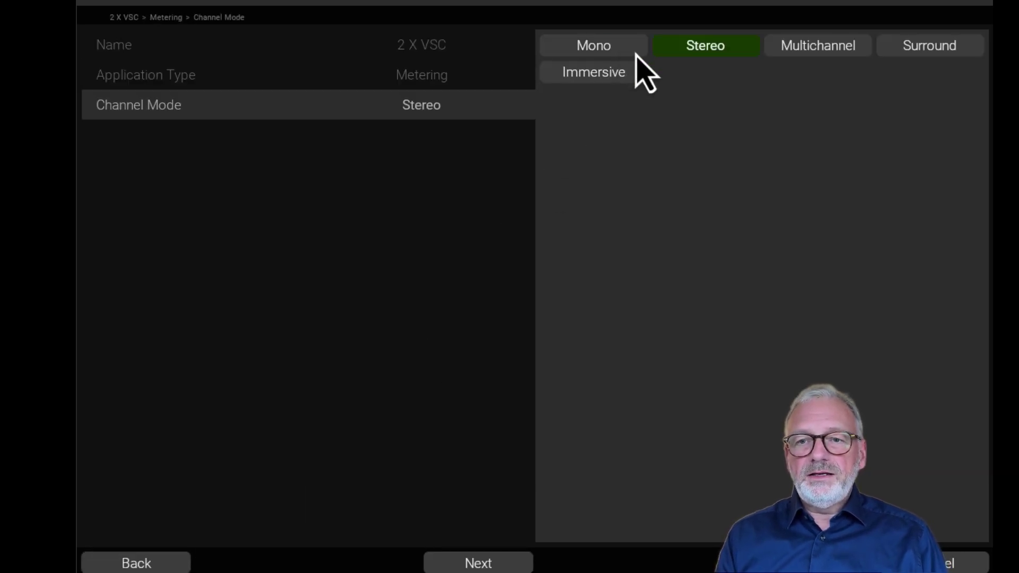
left_click(710, 46)
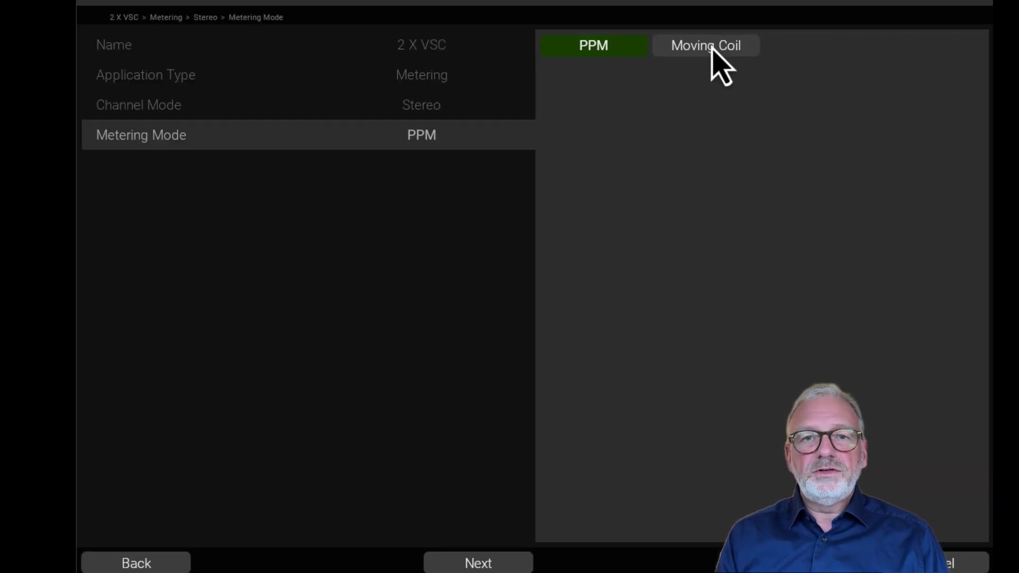
left_click(612, 49)
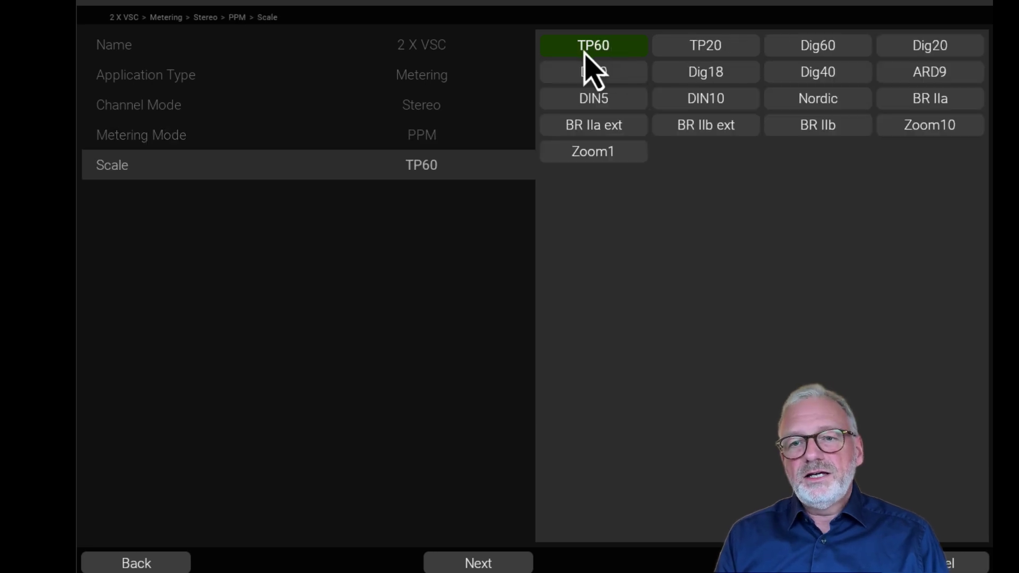
left_click(594, 47)
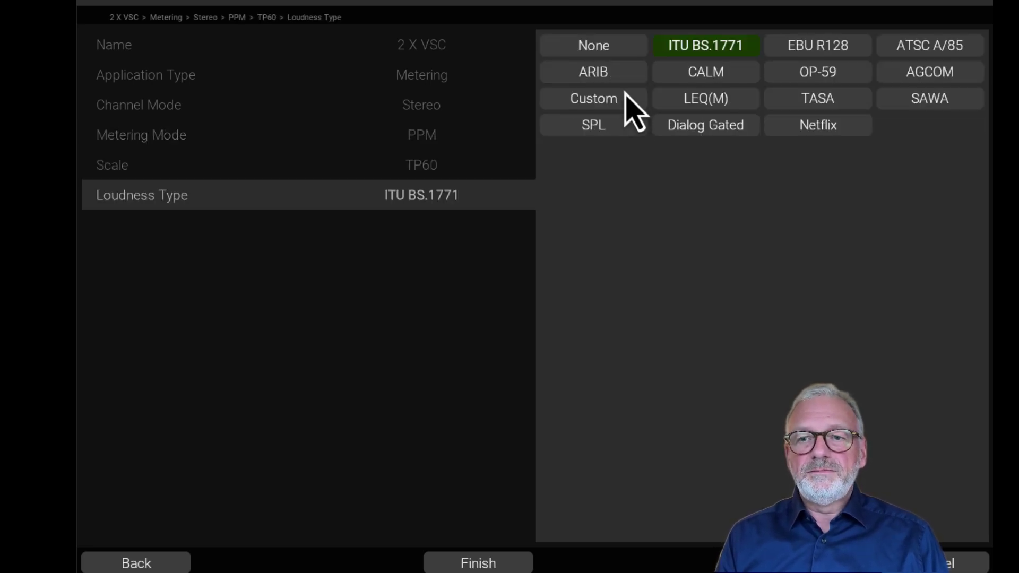
left_click(812, 49)
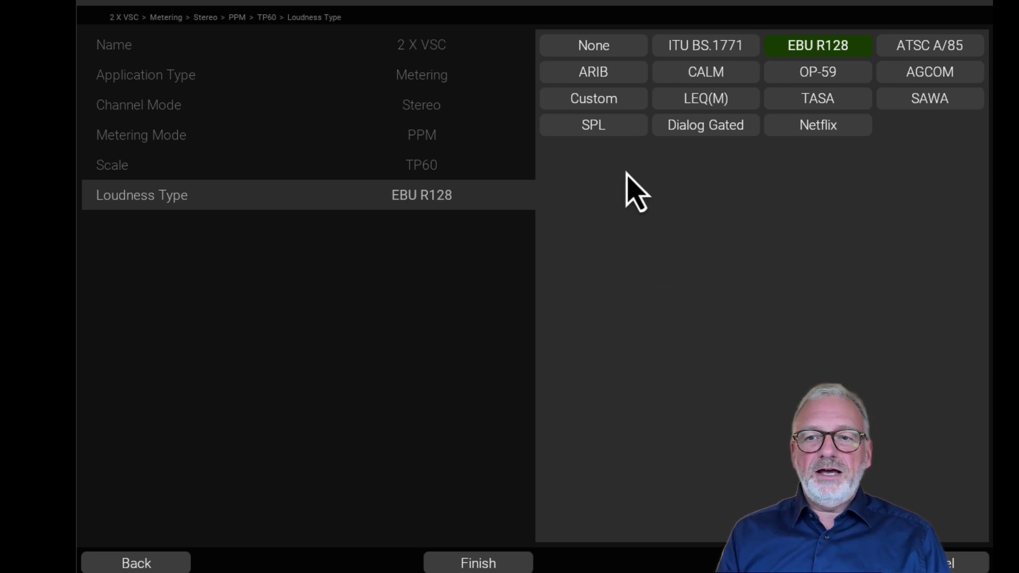
left_click(812, 48)
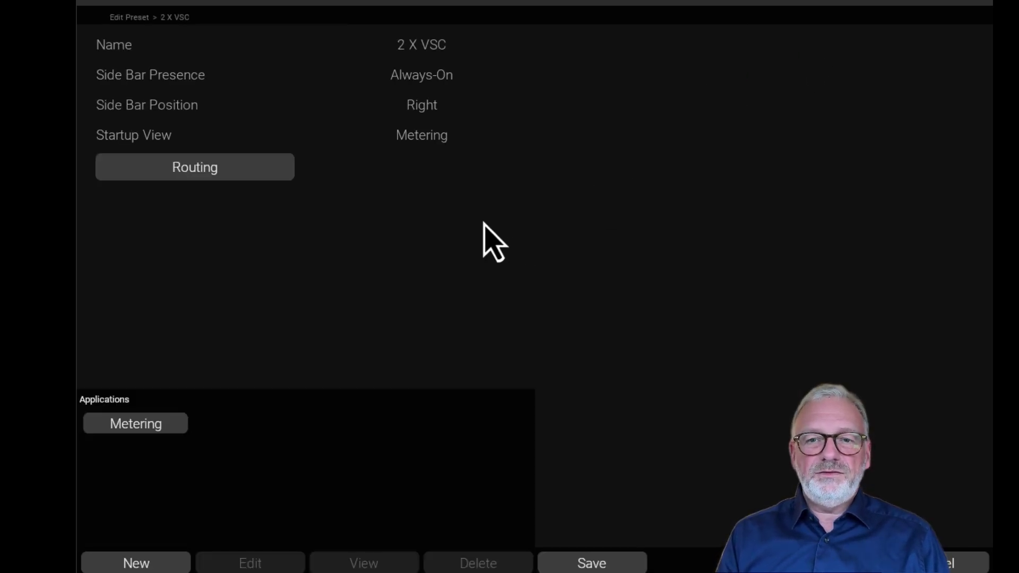
Add a second Stereo PPM Metering application with TP60 scale and EBU R128 loudness.
left_click(175, 560)
left_click(603, 48)
left_click(705, 50)
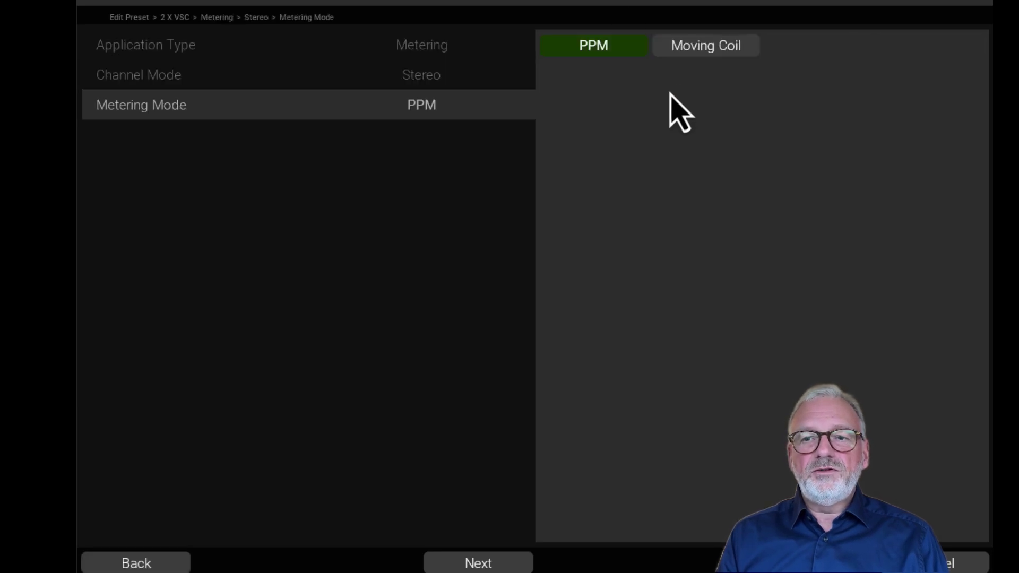
left_click(611, 48)
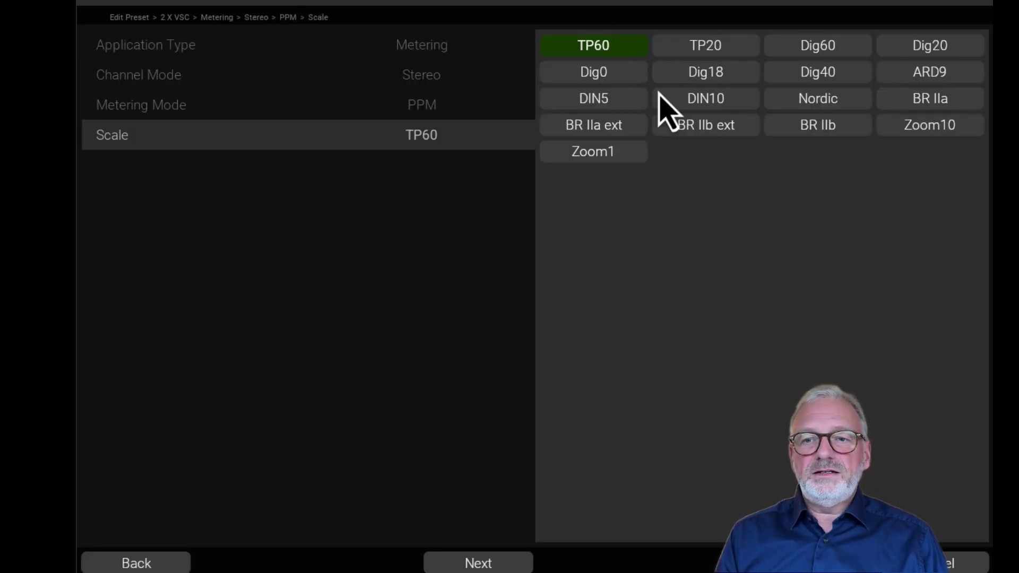
left_click(607, 46)
left_click(804, 47)
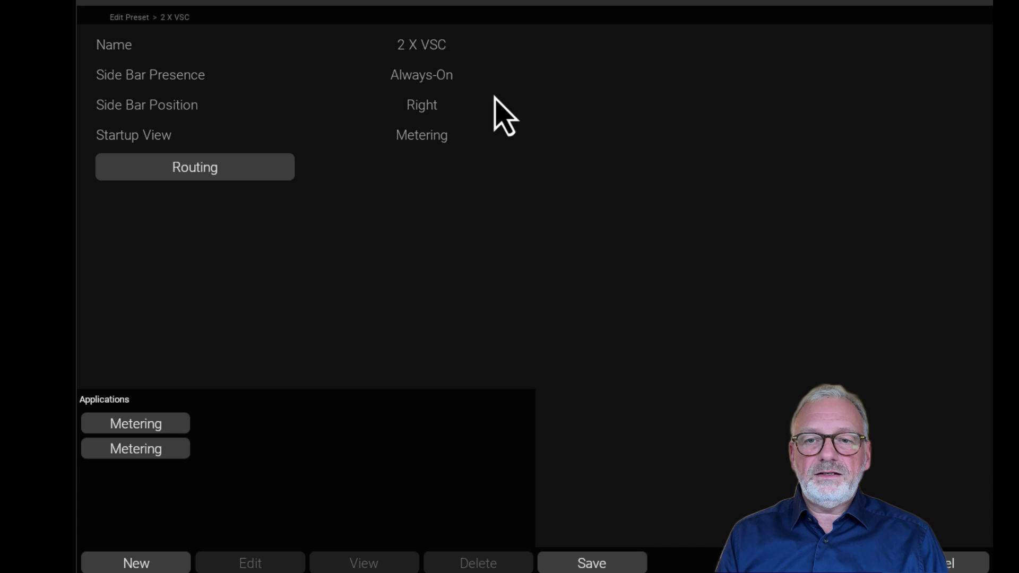
left_click(146, 418)
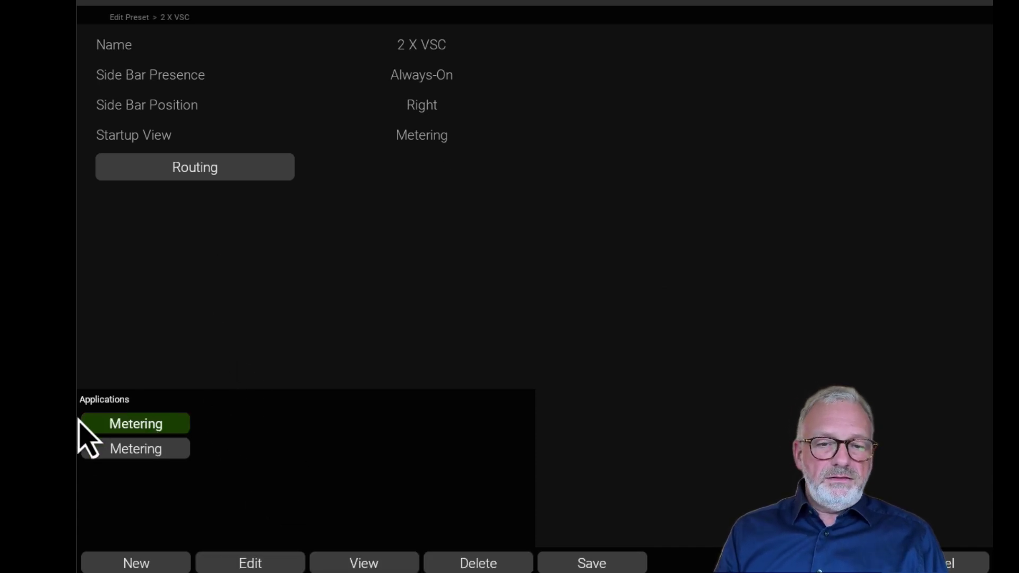
Relabel the first Metering application as 'A'.
left_click(261, 569)
left_click(167, 86)
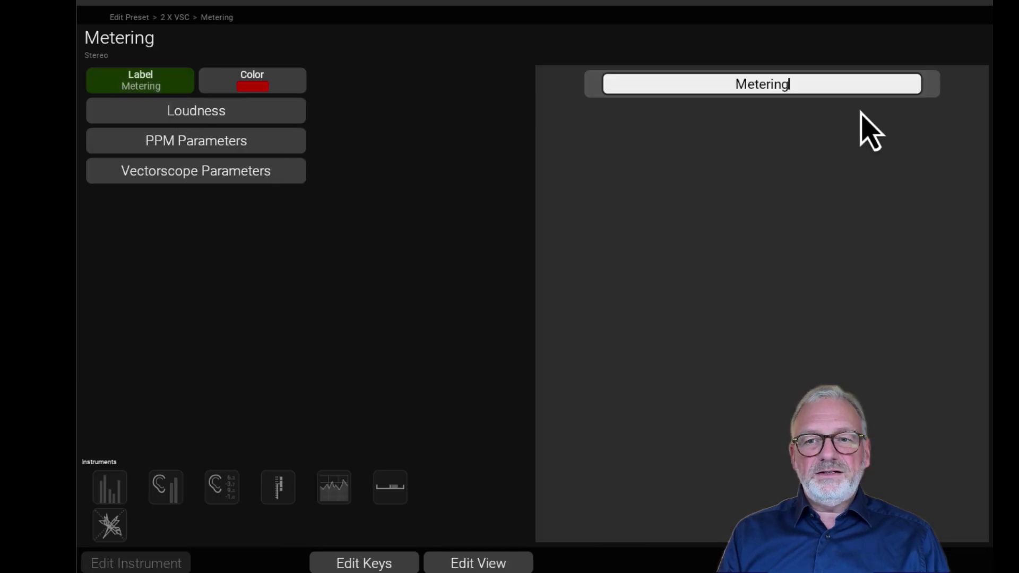
double_click(816, 89)
type("A")
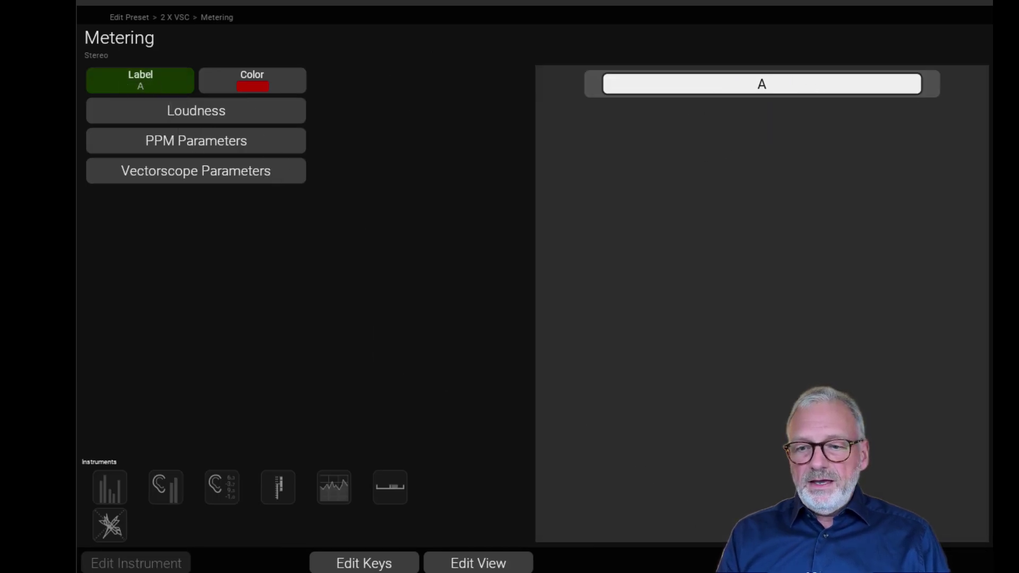
key("Return")
Relabel the second Metering application as 'B' and give it a yellow colour.
left_click(180, 450)
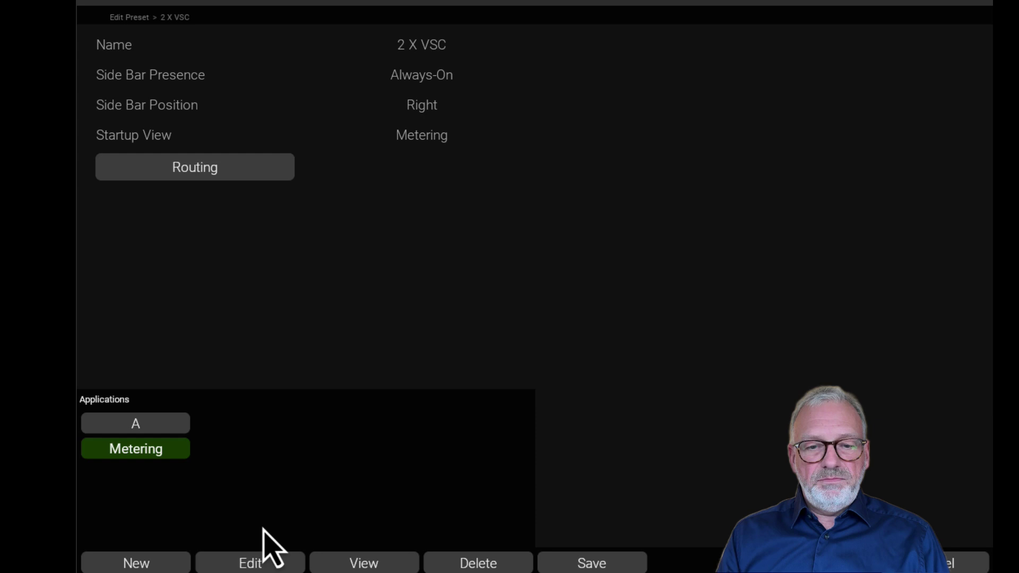
left_click(245, 560)
left_click(191, 81)
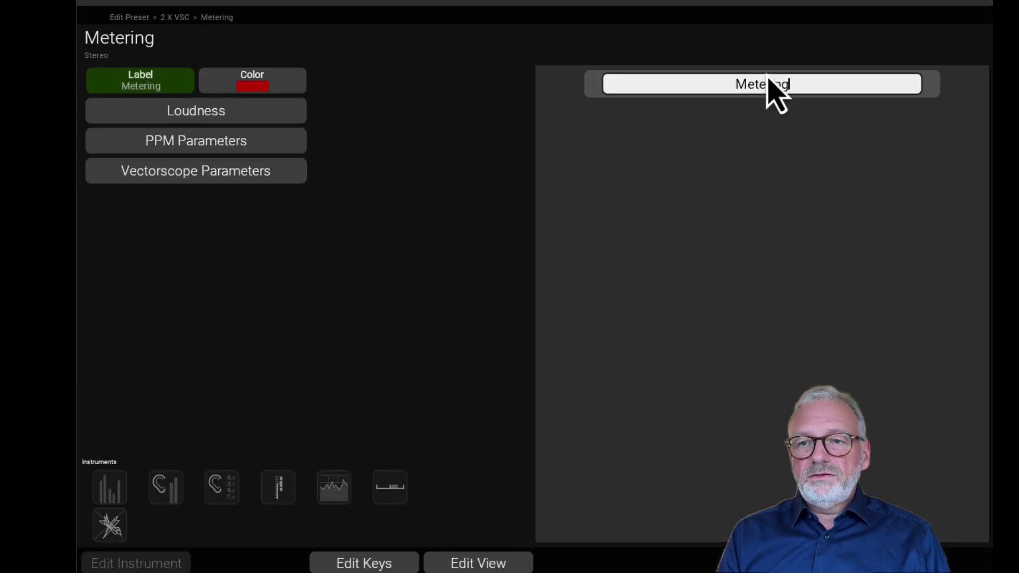
left_click(800, 88)
type("B")
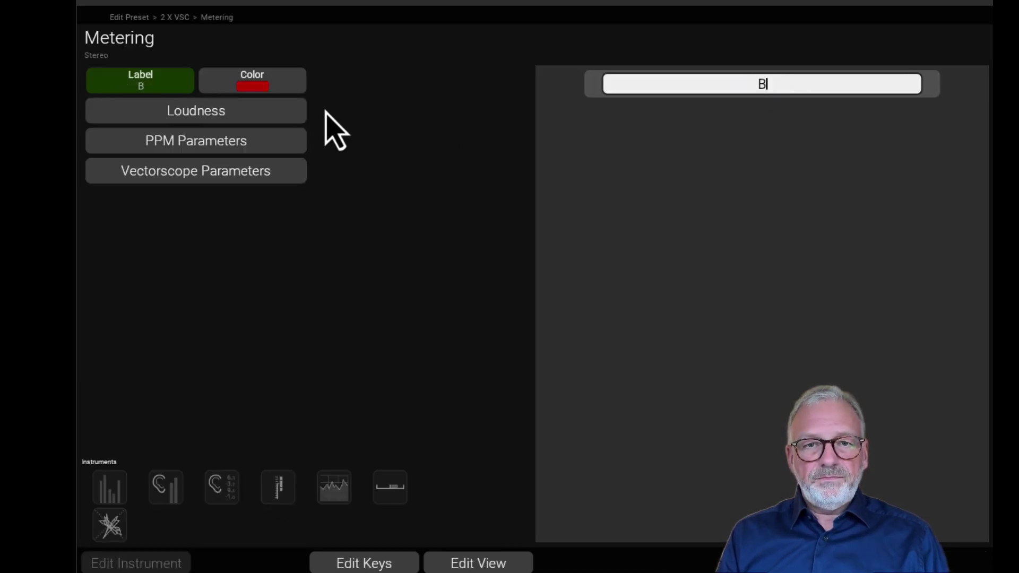
left_click(252, 80)
left_click(712, 85)
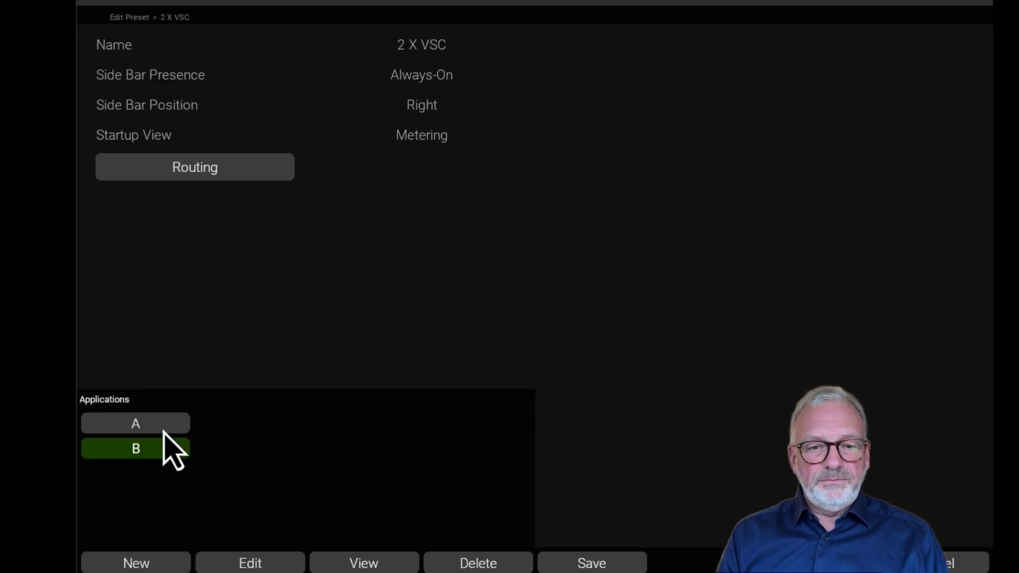
left_click(165, 427)
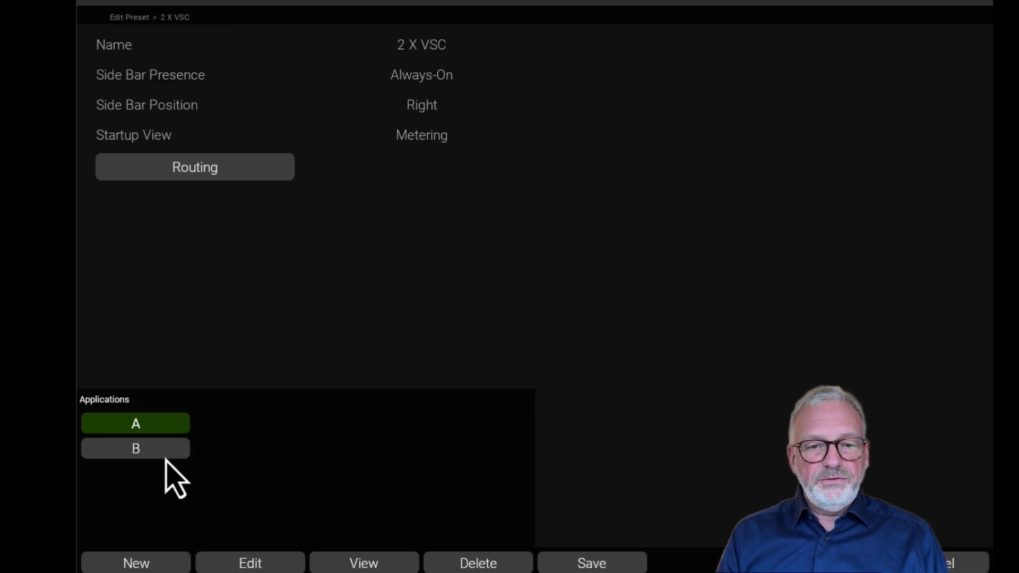
left_click(164, 454)
left_click(169, 427)
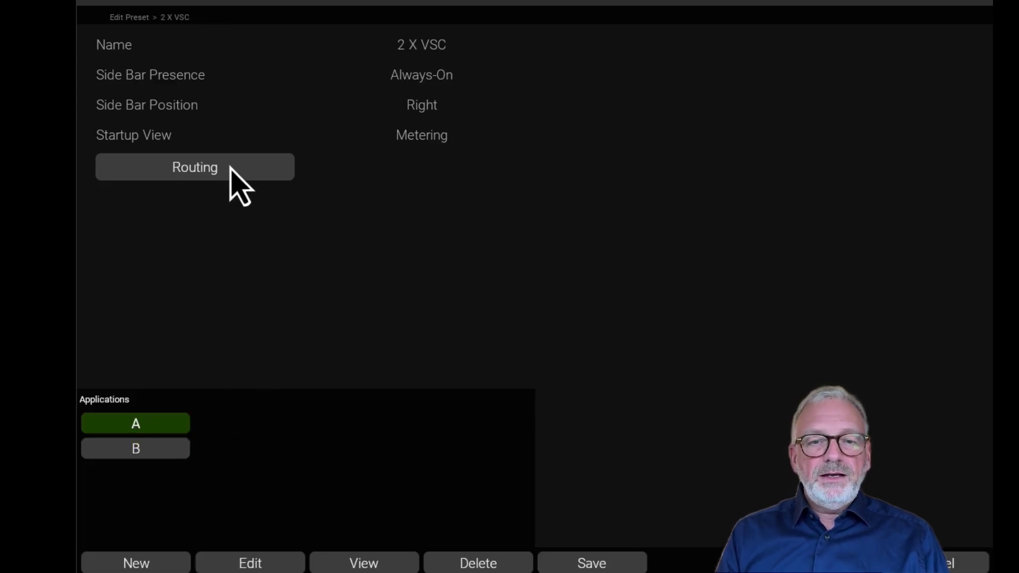
In the routing matrix, connect input 1→A L, 2→A R, 3→B L and 4→B R.
left_click(232, 169)
left_click(439, 101)
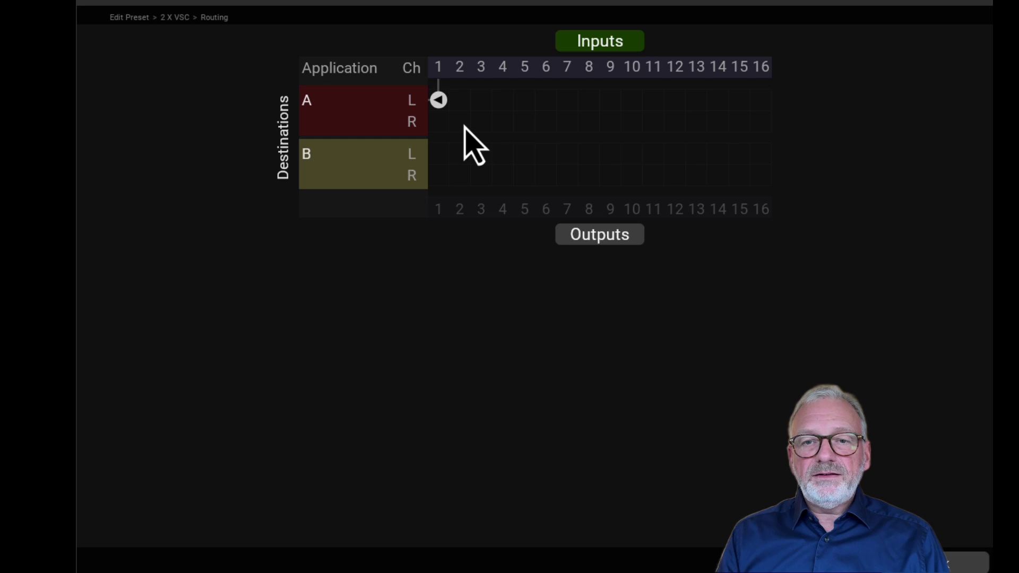
left_click(460, 121)
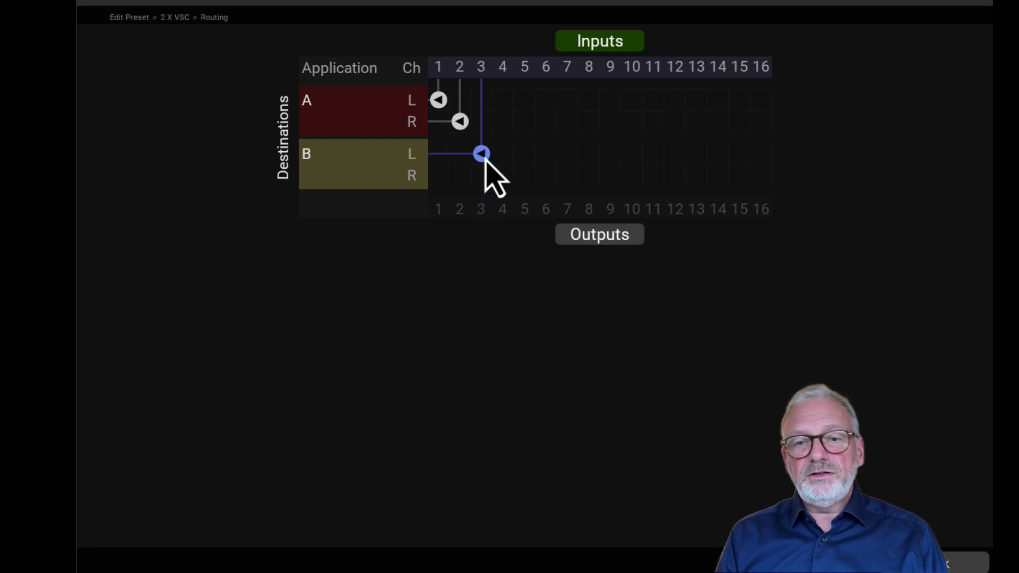
left_click(481, 153)
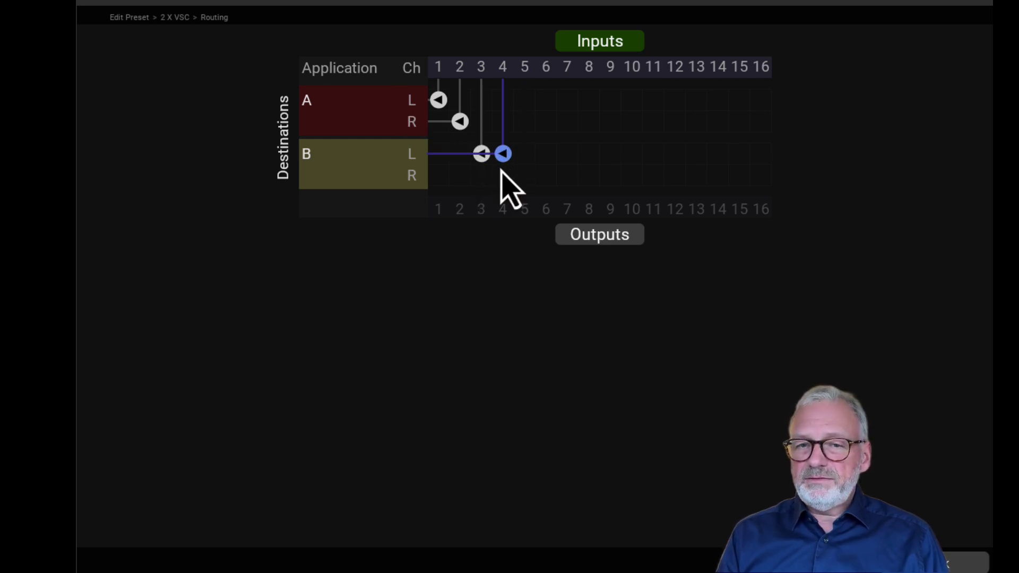
left_click(502, 175)
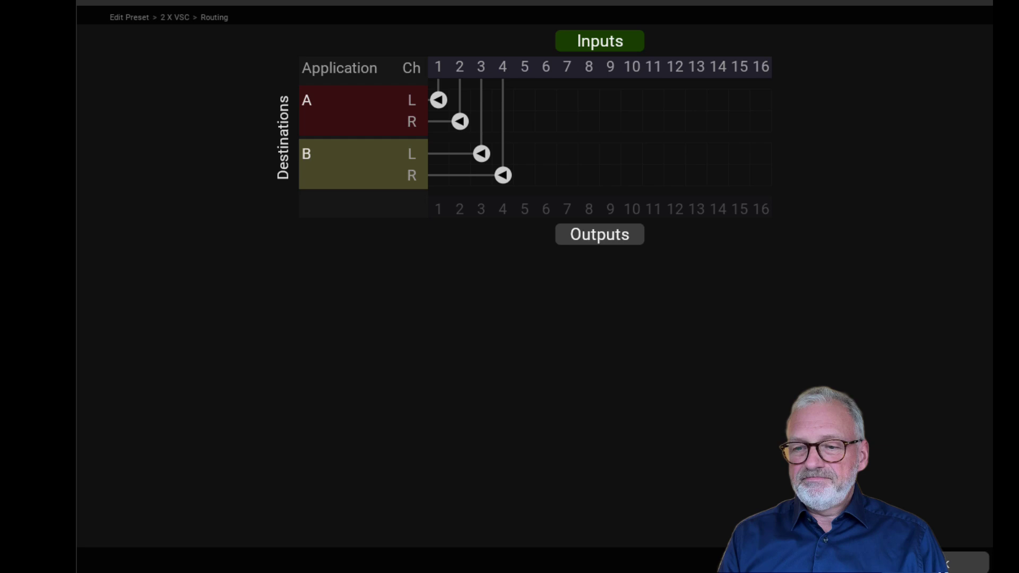
left_click(966, 562)
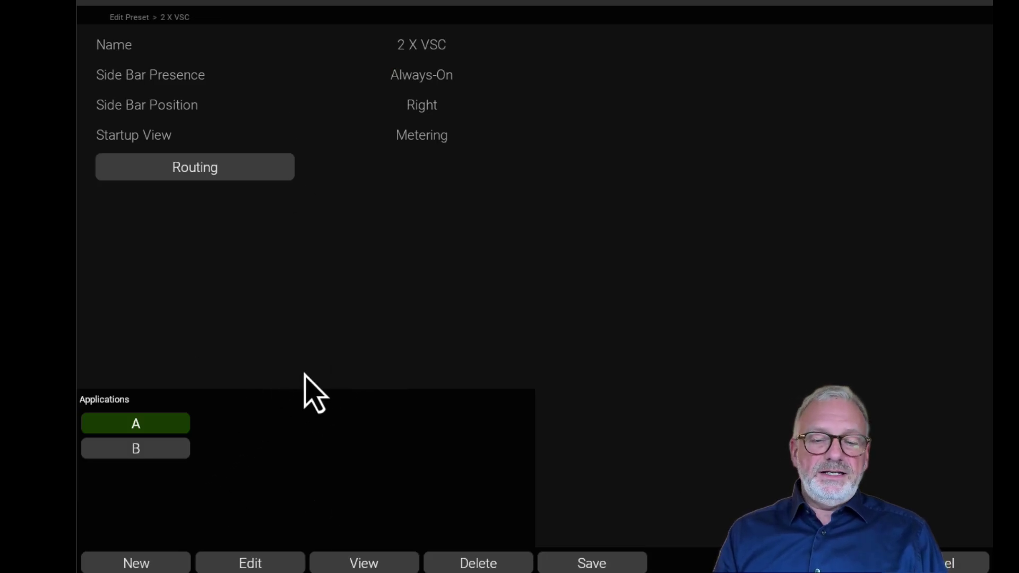
Set the preset's side bar presence to Swipe, then bring up the empty Edit View grid.
left_click(365, 563)
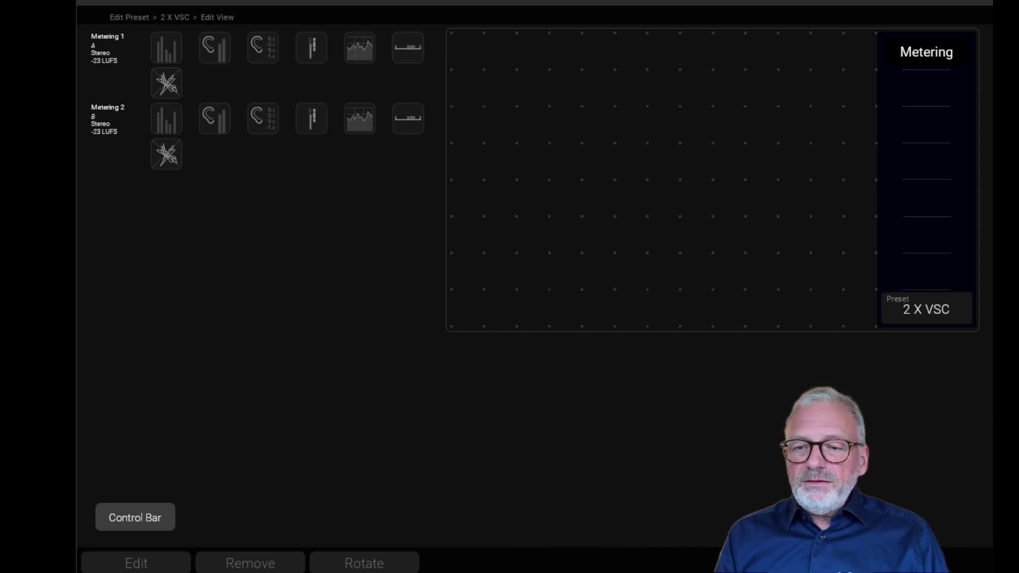
left_click(951, 563)
left_click(186, 79)
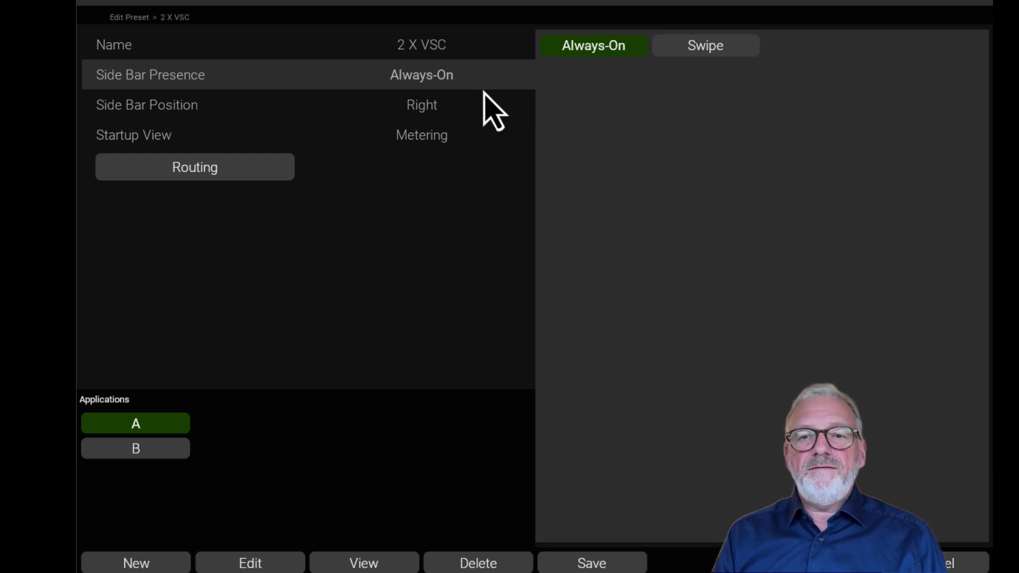
left_click(714, 49)
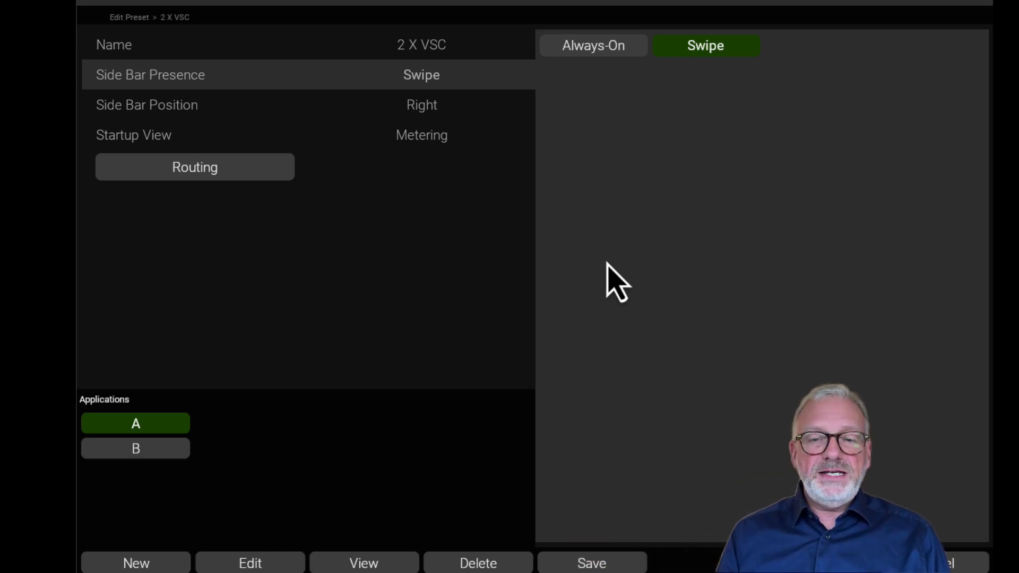
left_click(401, 567)
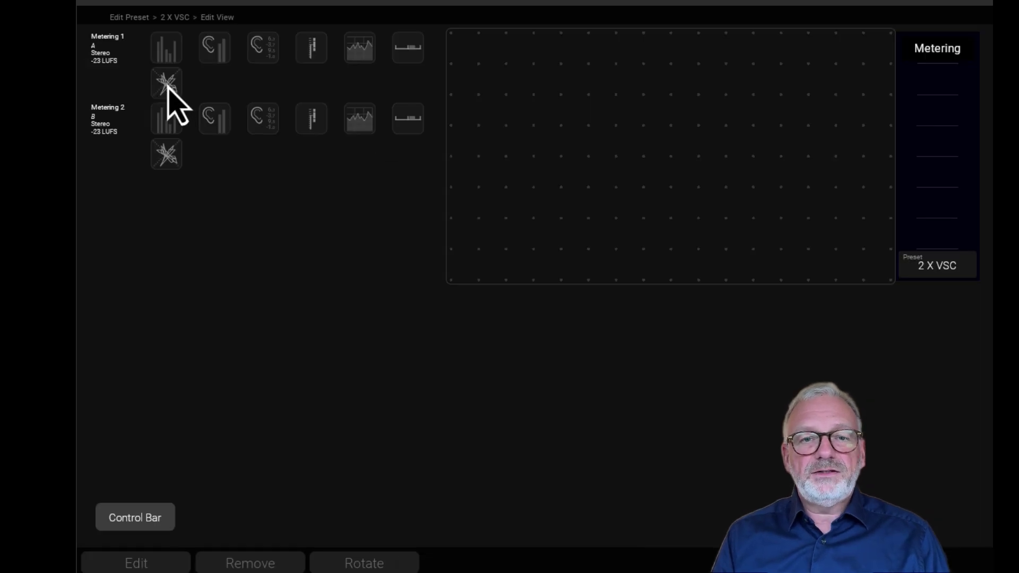
Place and enlarge vectorscopes A and B side by side on the layout grid.
left_click_drag(168, 93, 483, 96)
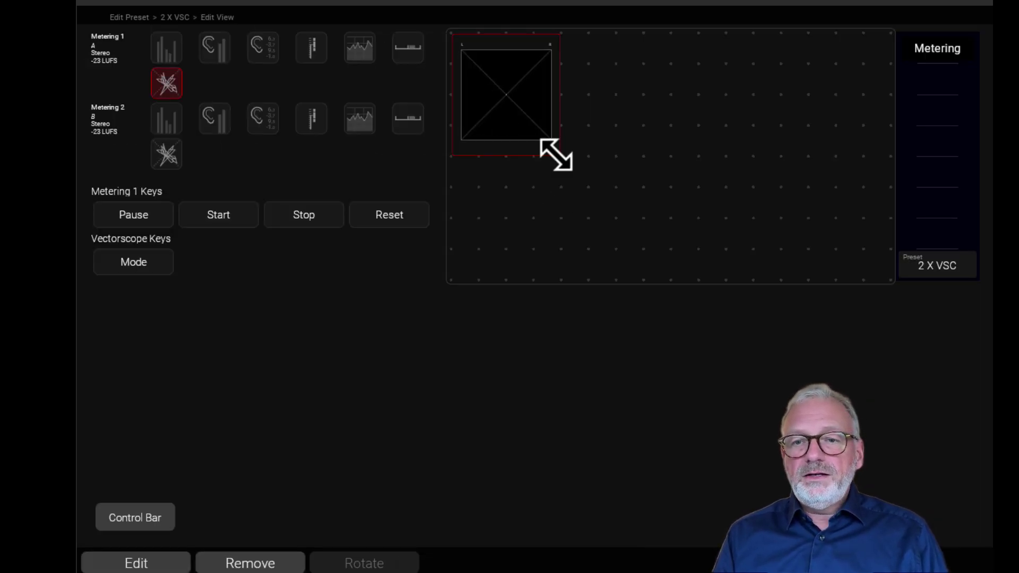
left_click_drag(555, 155, 664, 246)
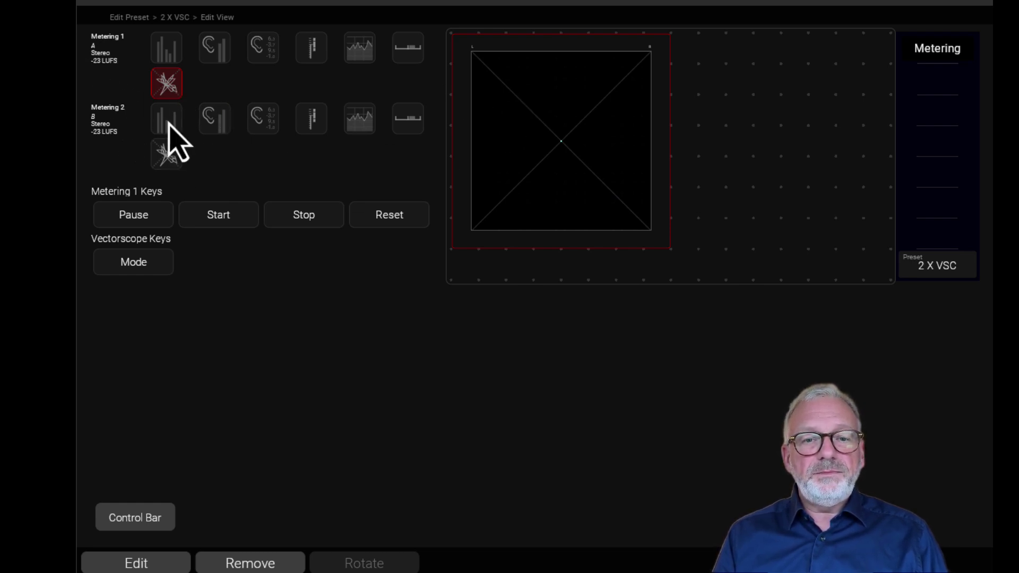
left_click(170, 155)
left_click_drag(172, 157, 735, 109)
left_click_drag(775, 150, 891, 246)
Add a correlation bar beneath each of vectorscopes A and B.
left_click(551, 169)
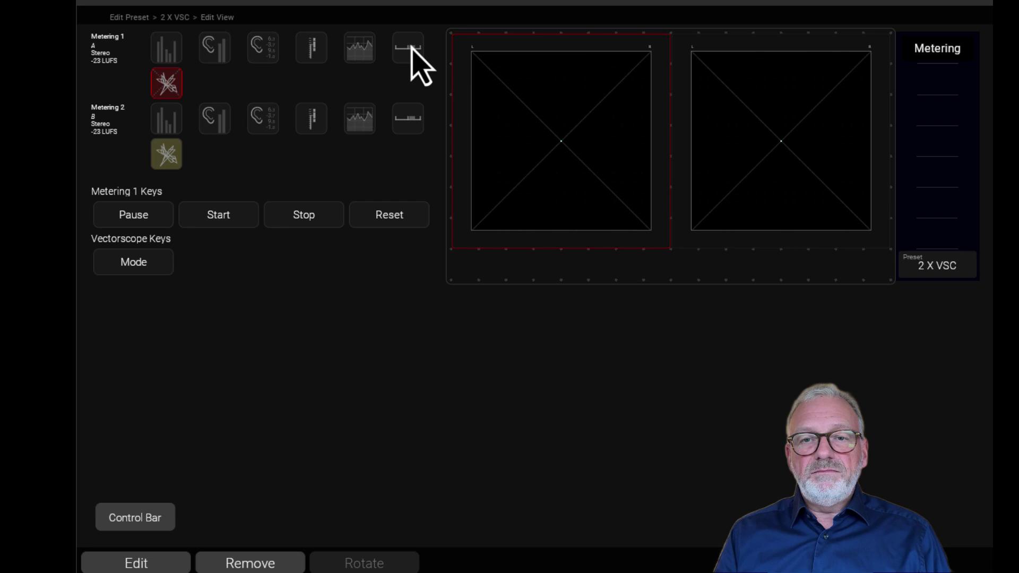
left_click_drag(409, 46, 654, 268)
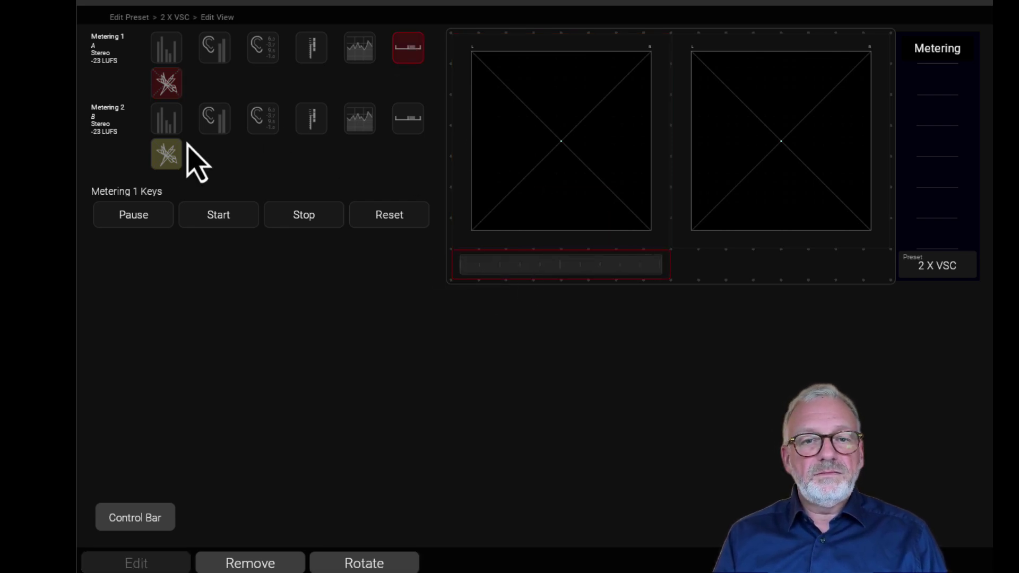
left_click_drag(402, 119, 890, 264)
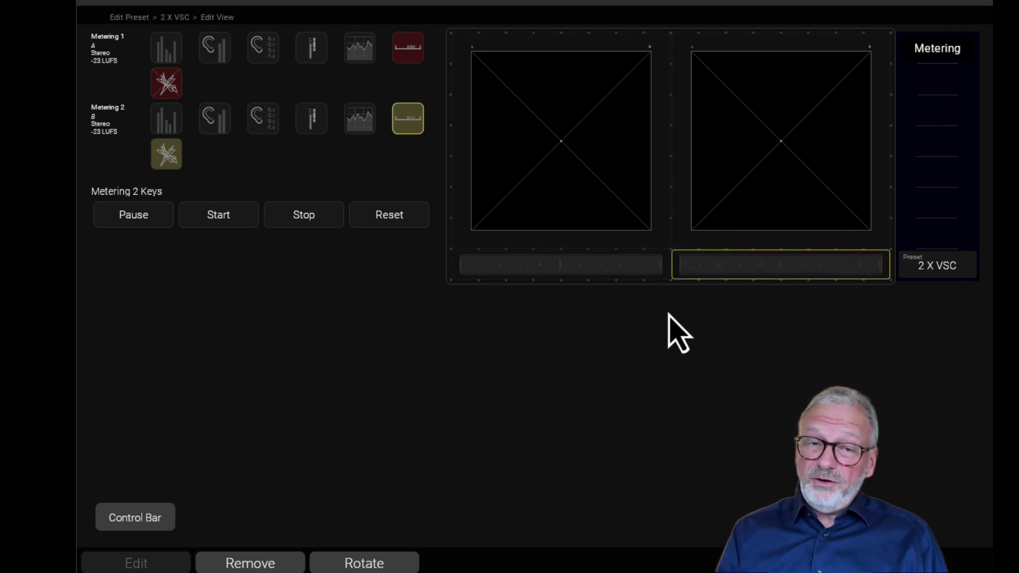
Set Fine Line to On in the settings of the left vectorscope A.
left_click(514, 122)
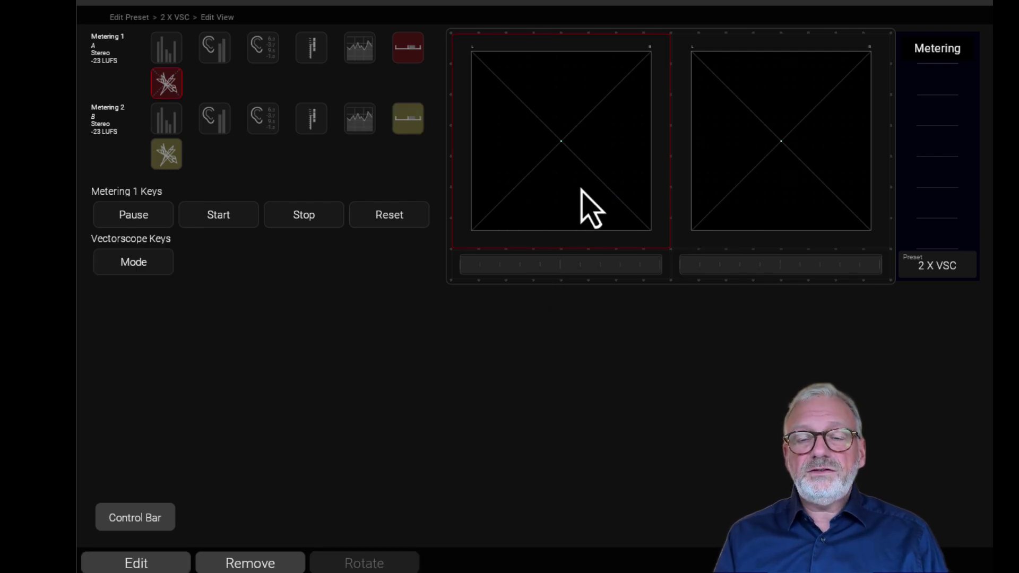
left_click(135, 563)
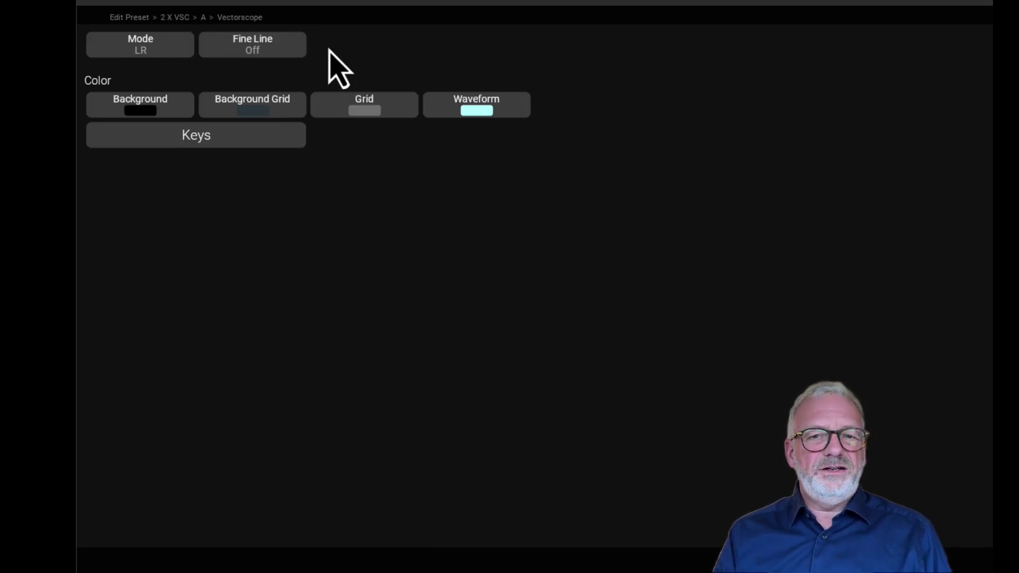
left_click(159, 52)
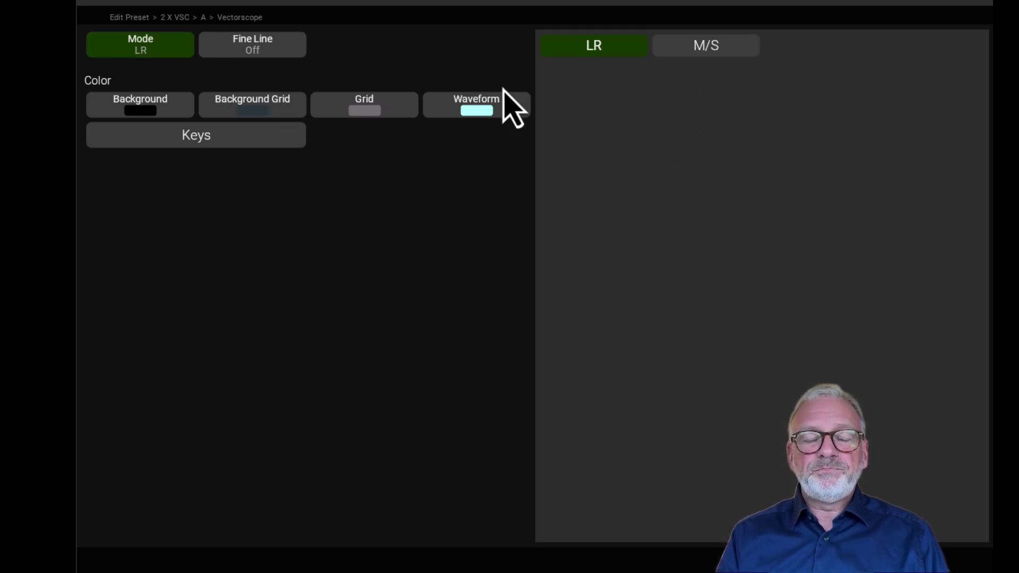
left_click(288, 53)
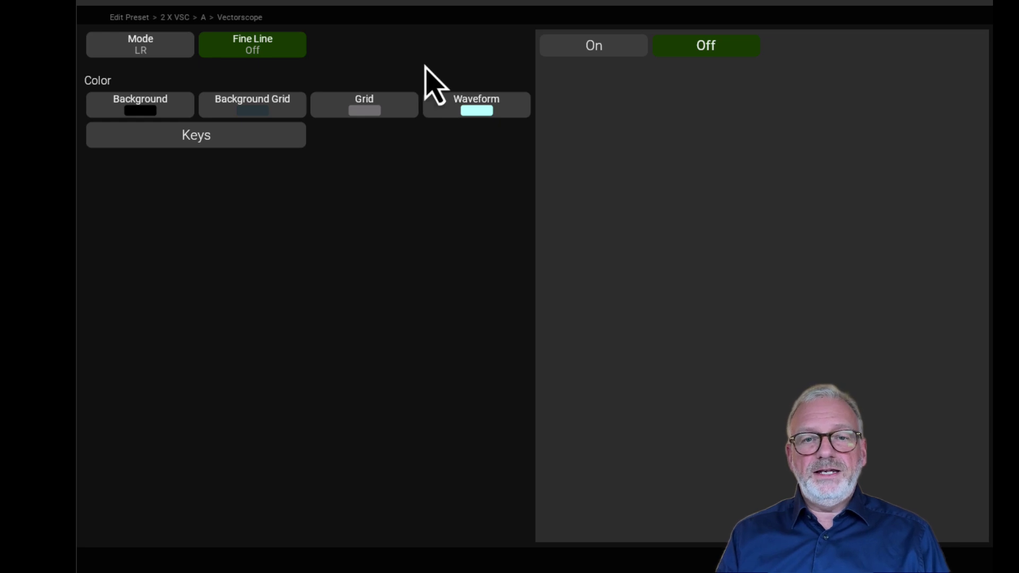
left_click(609, 47)
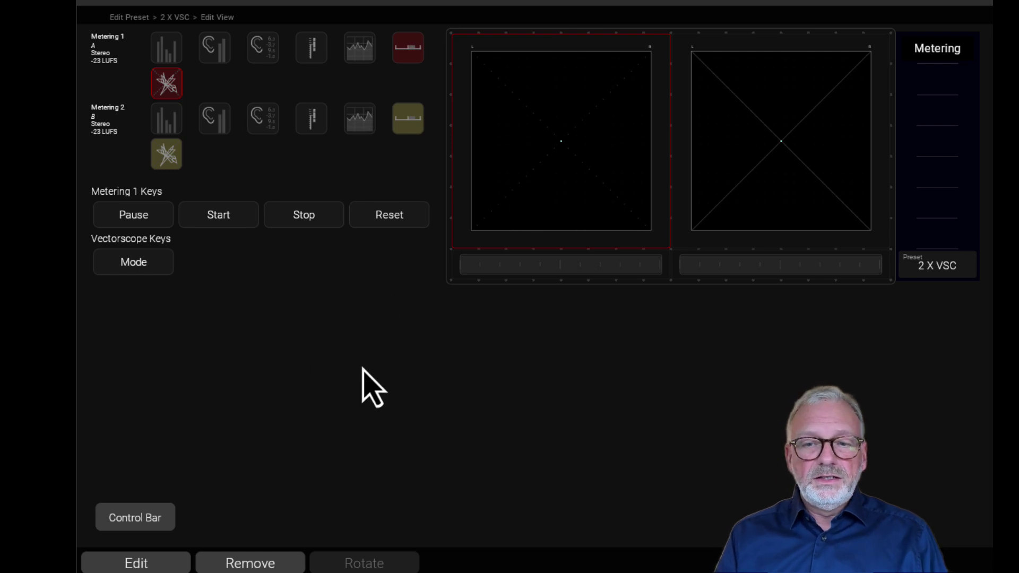
Set Fine Line to On for the right vectorscope B.
left_click(799, 180)
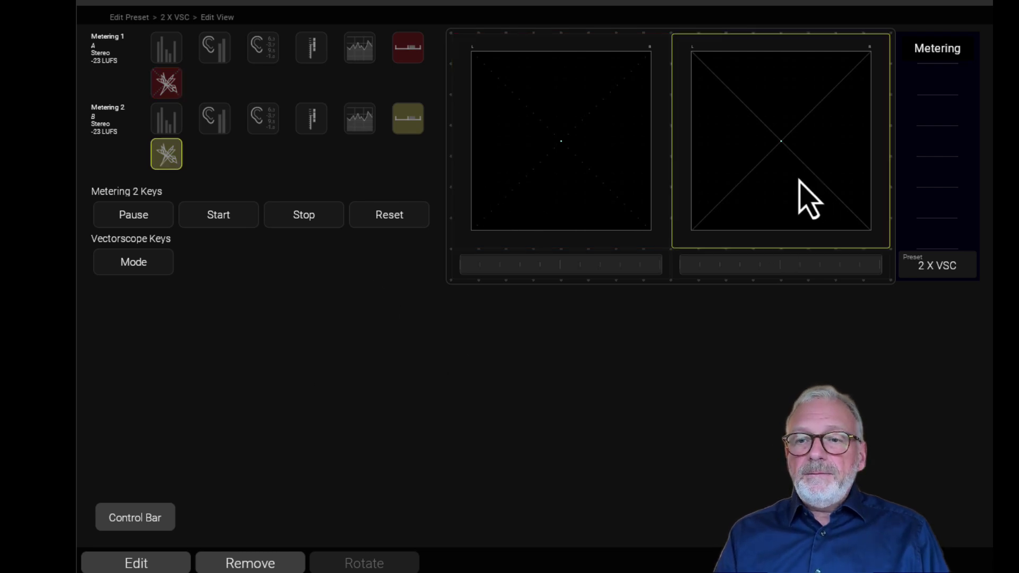
left_click(148, 561)
left_click(253, 53)
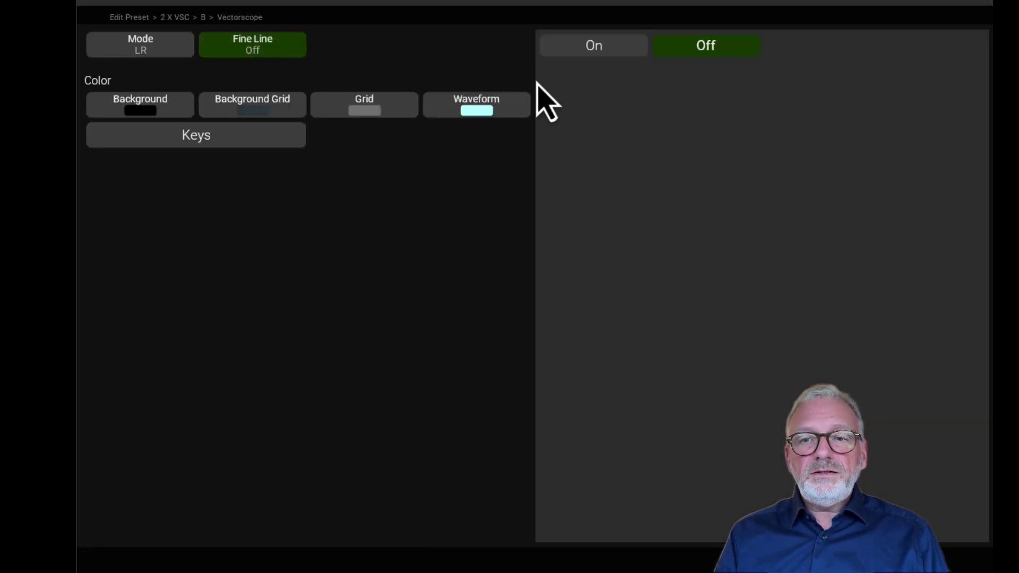
left_click(612, 48)
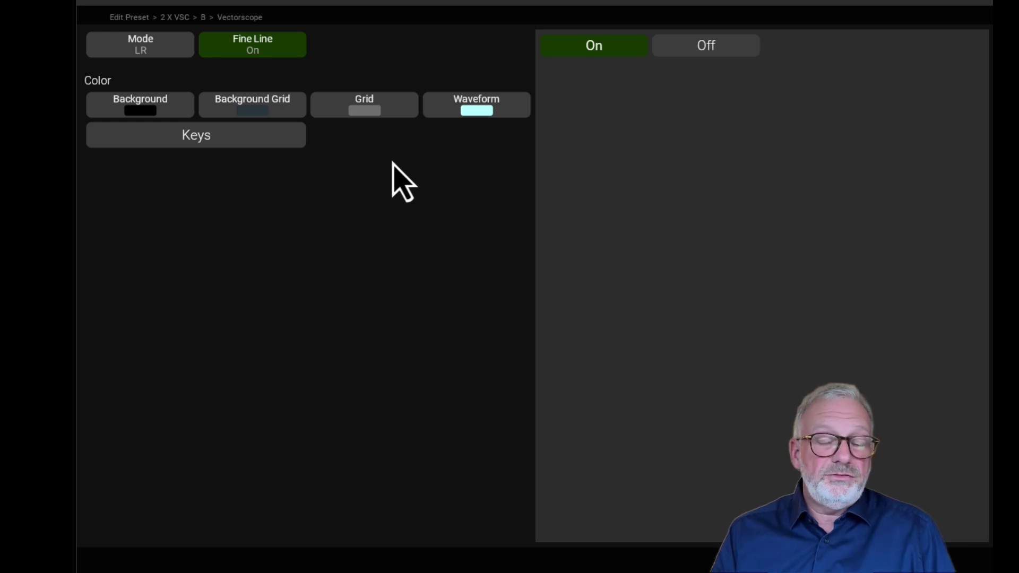
Make vectorscope B's waveform colour green and go back to the layout.
left_click(142, 106)
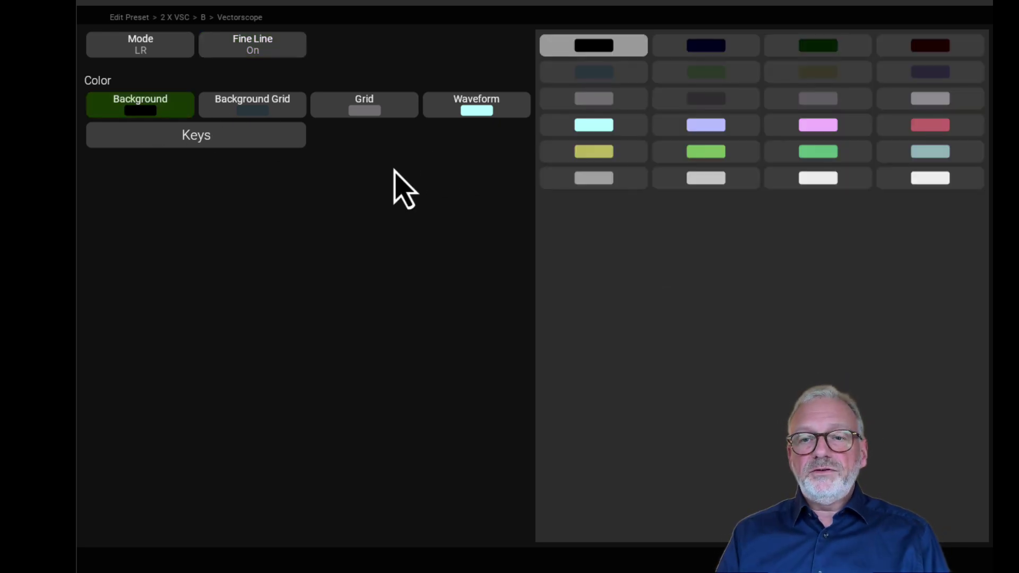
left_click(296, 113)
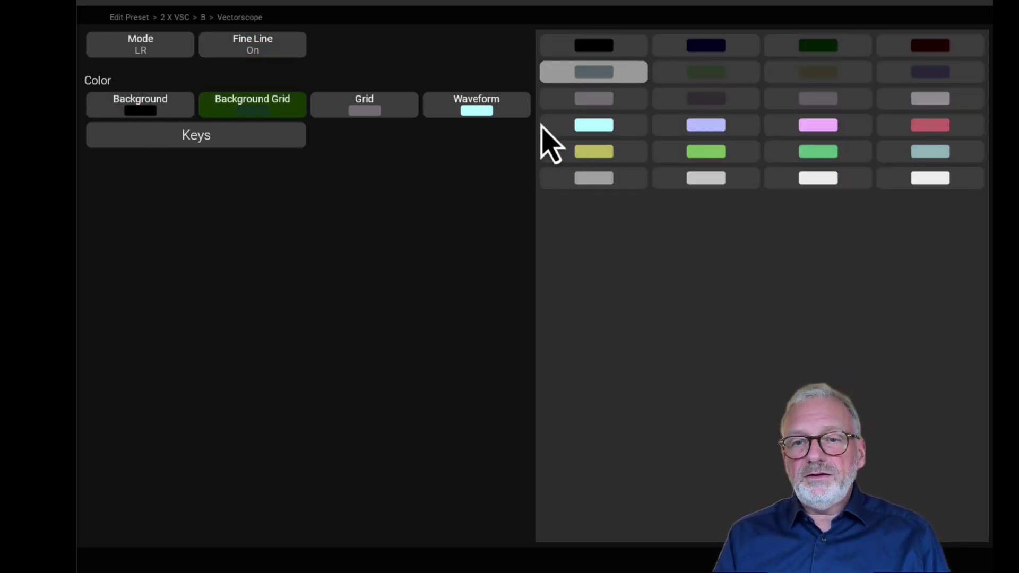
left_click(391, 113)
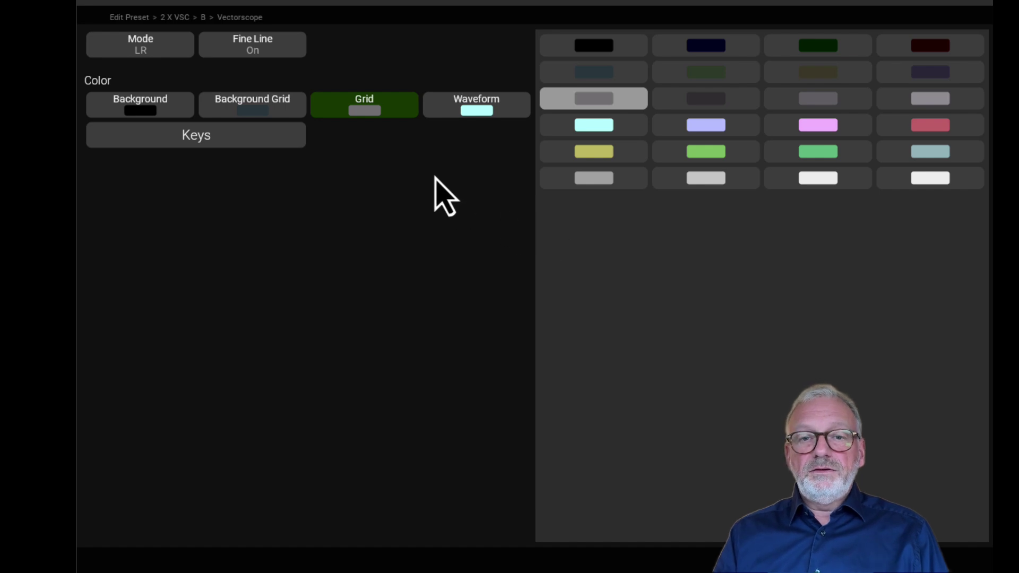
left_click(499, 108)
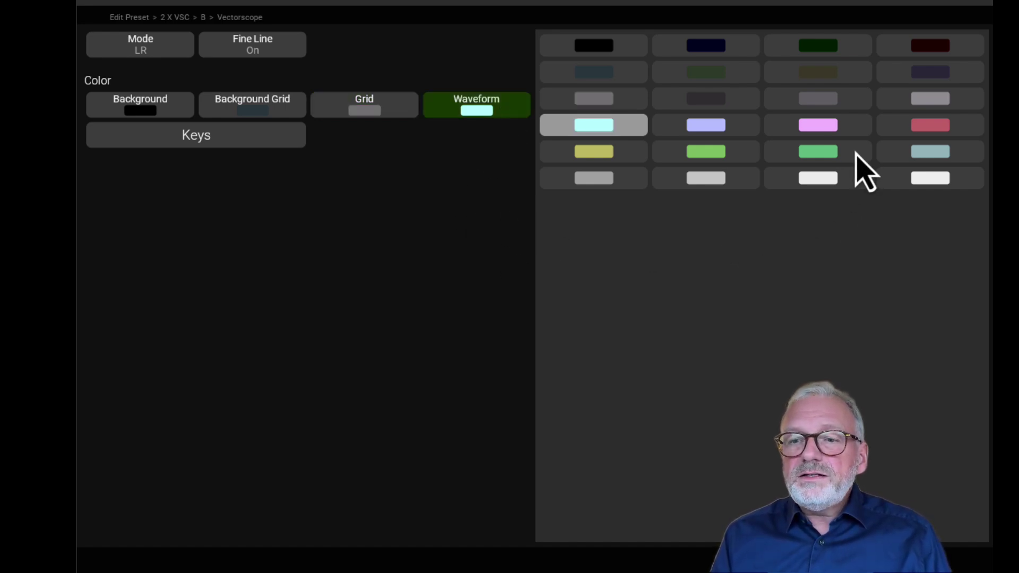
left_click(841, 154)
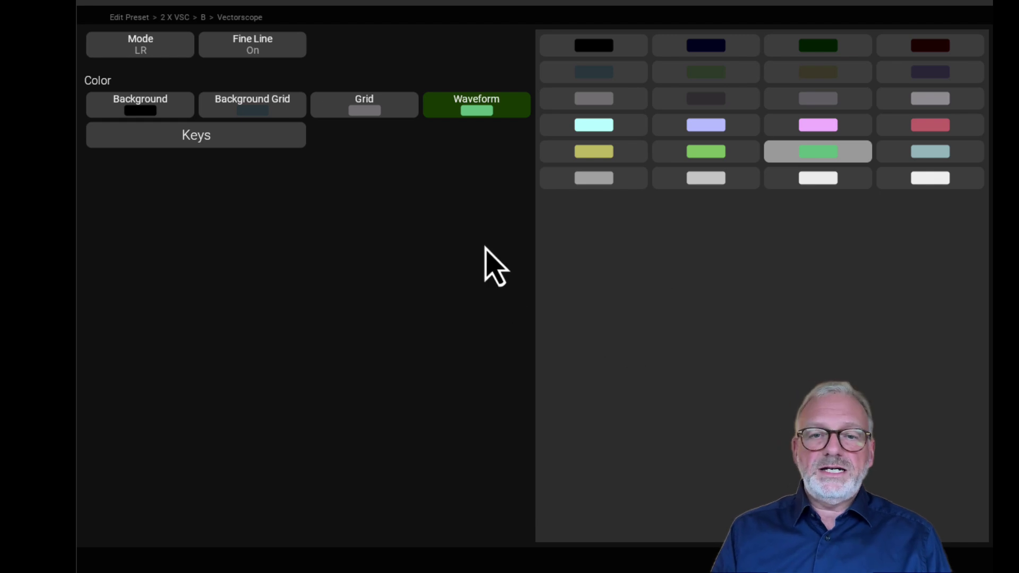
key("Escape")
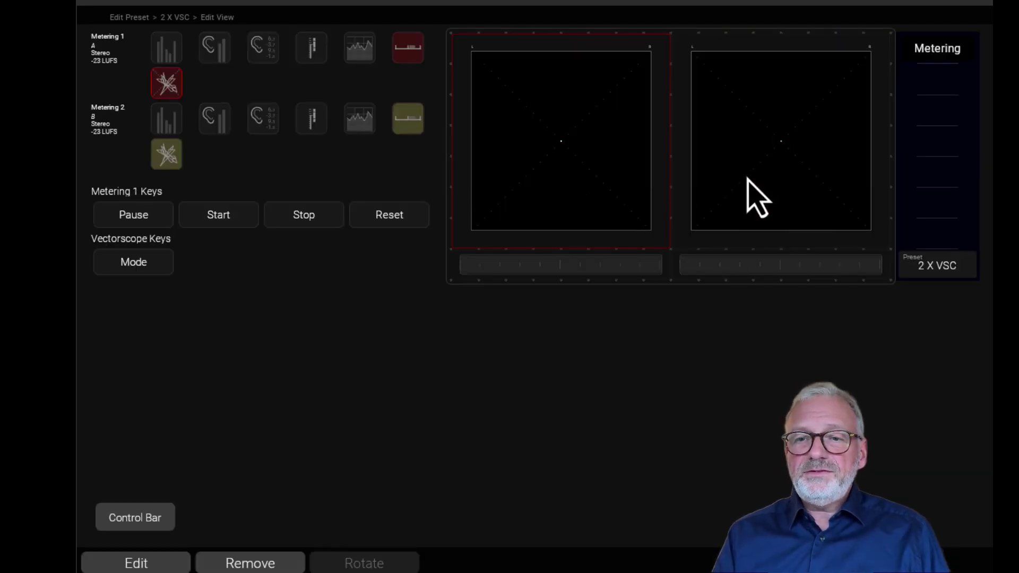
Save the 2 X VSC preset and confirm with 'Yes, save'.
left_click(794, 176)
left_click(607, 171)
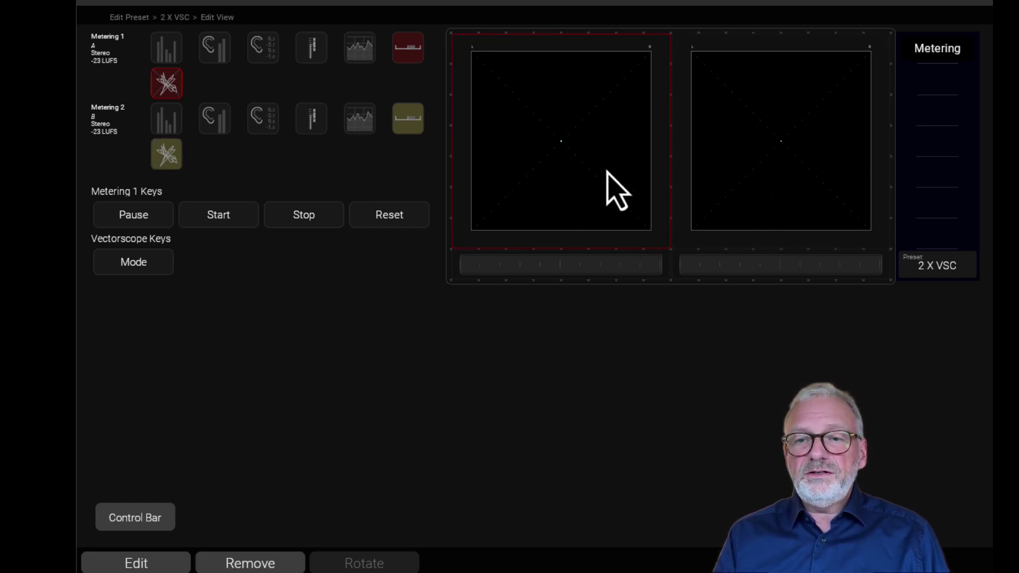
left_click(789, 161)
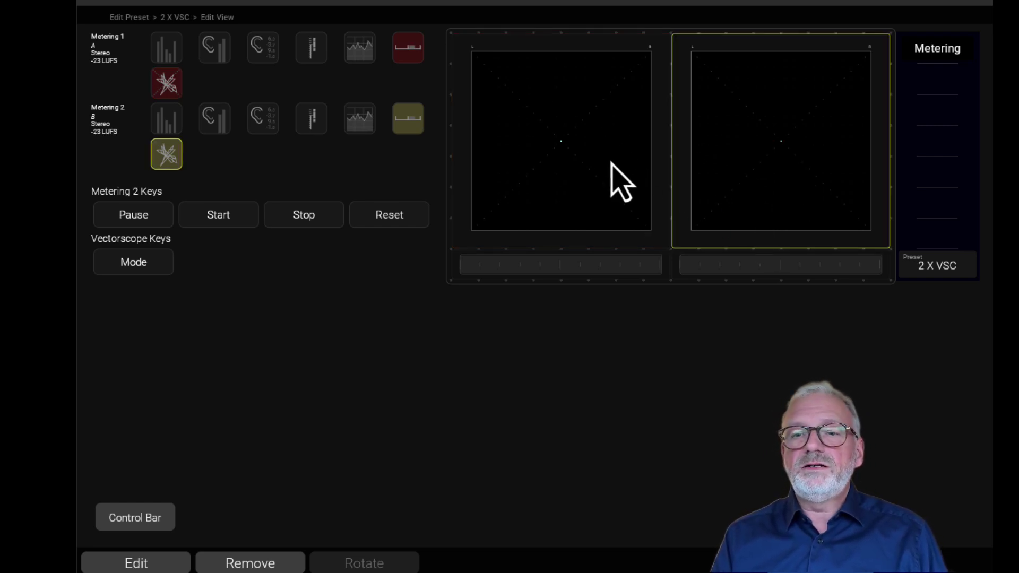
left_click(610, 162)
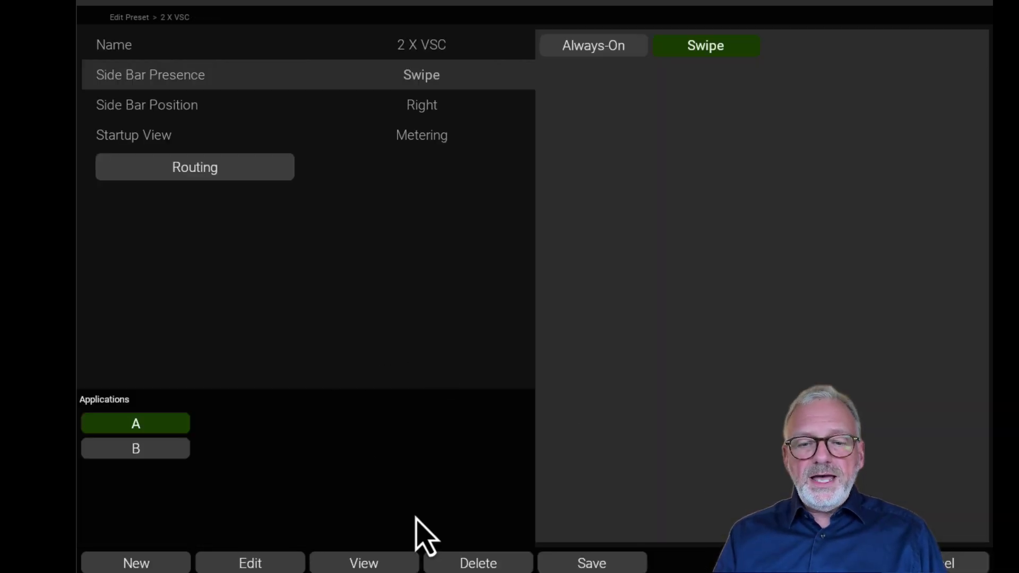
left_click(590, 565)
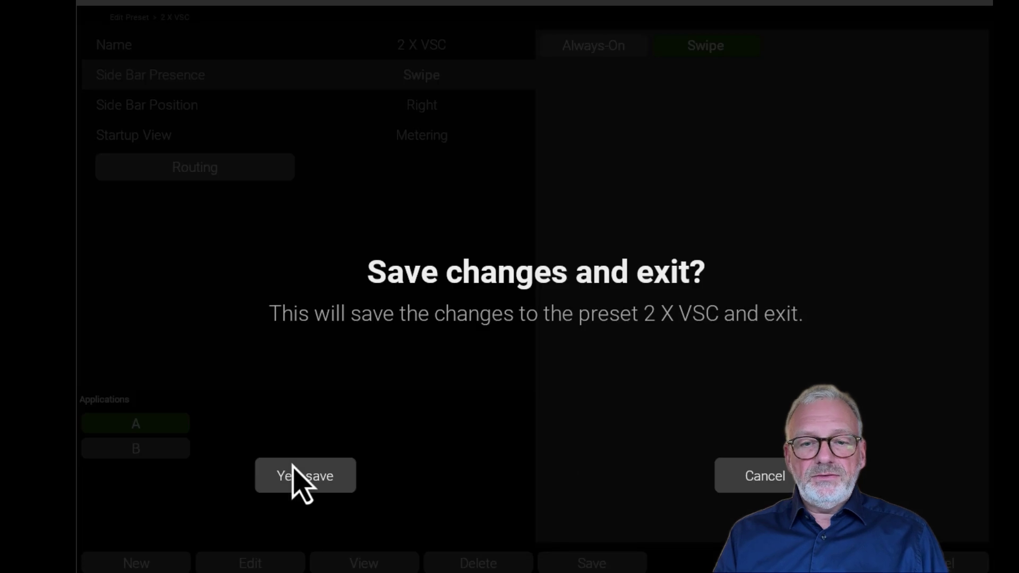
left_click(303, 491)
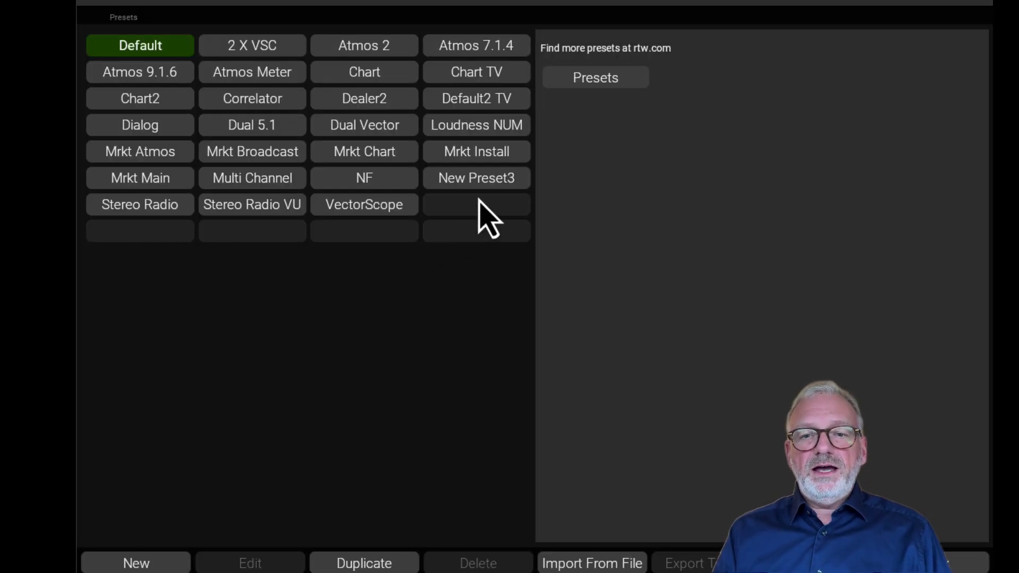
Select the 2 X VSC preset, recall it and confirm with 'Yes, recall'.
left_click(275, 42)
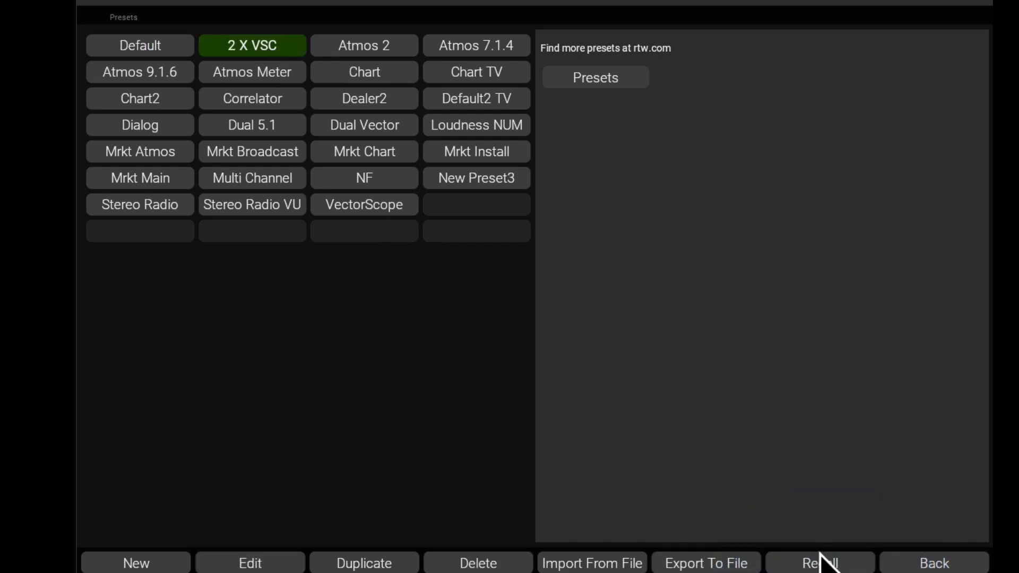
left_click(821, 564)
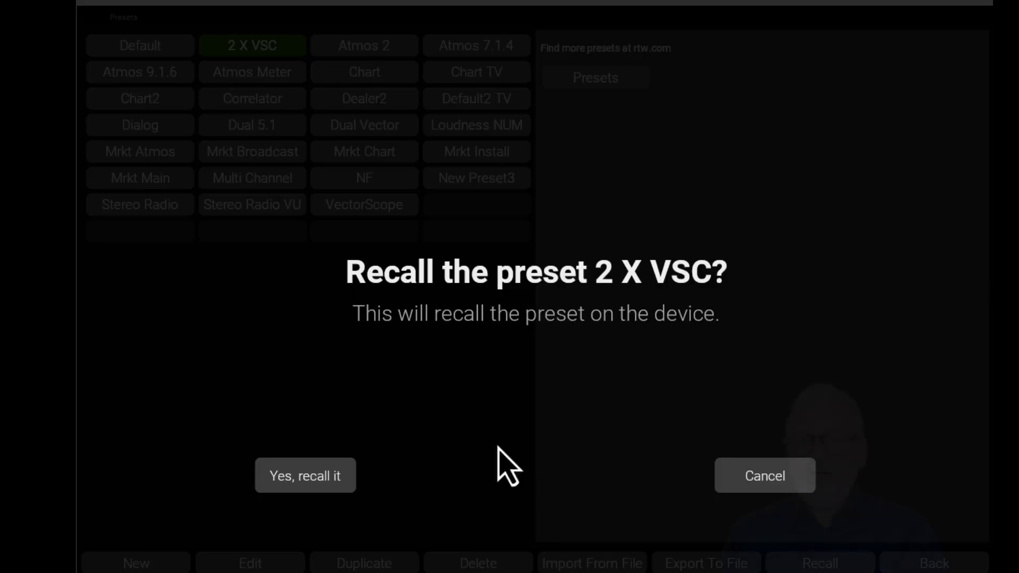
left_click(335, 478)
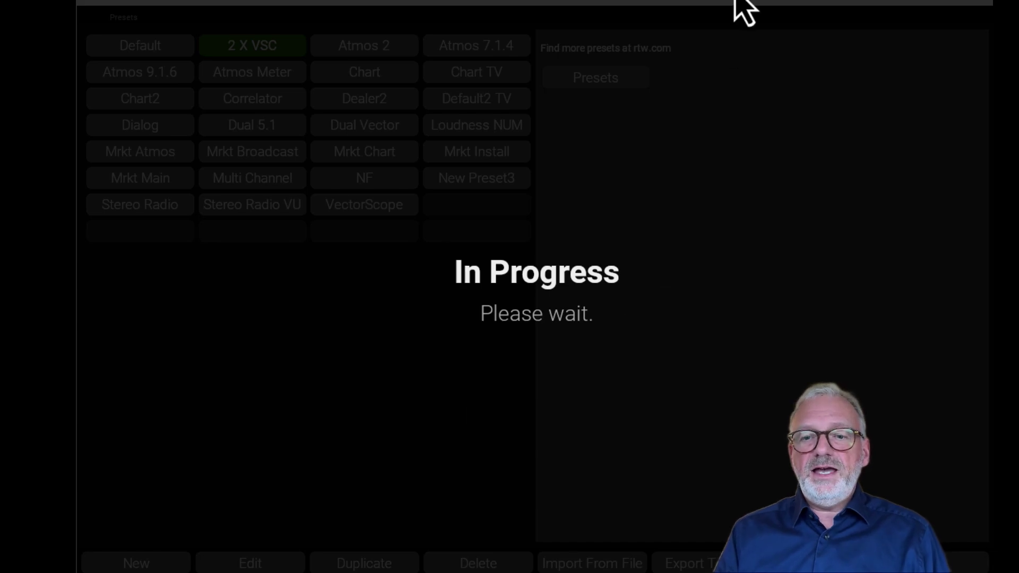